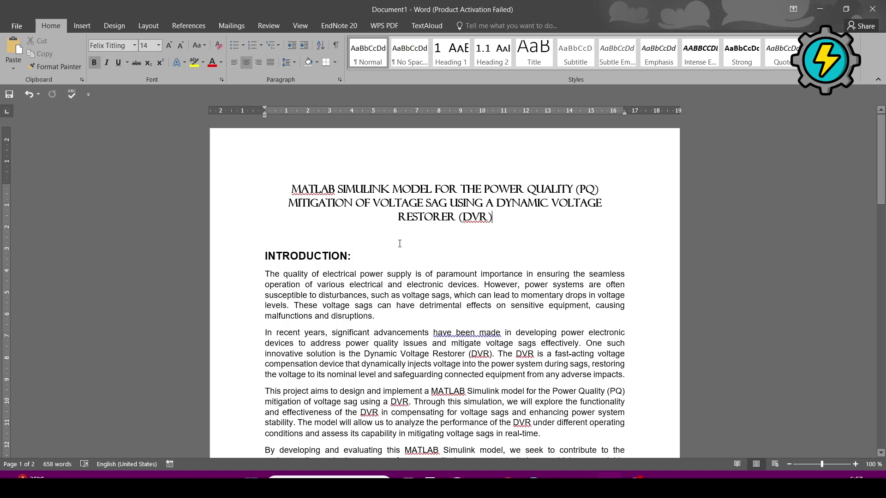
- Read through the project document from the introduction to its closing paragraph, and return to the title
{"action": "scroll", "coordinate": [400, 243], "scroll_direction": "down", "scroll_amount": 2}
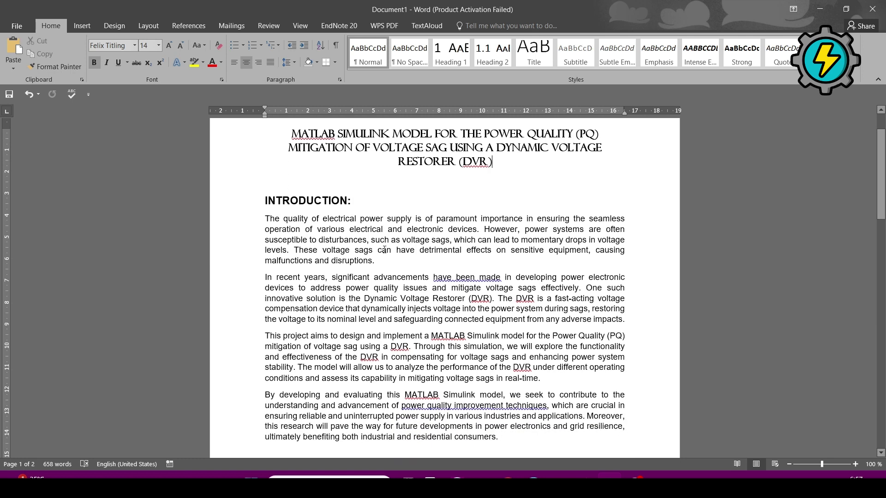
{"action": "scroll", "coordinate": [349, 323], "scroll_direction": "down", "scroll_amount": 18}
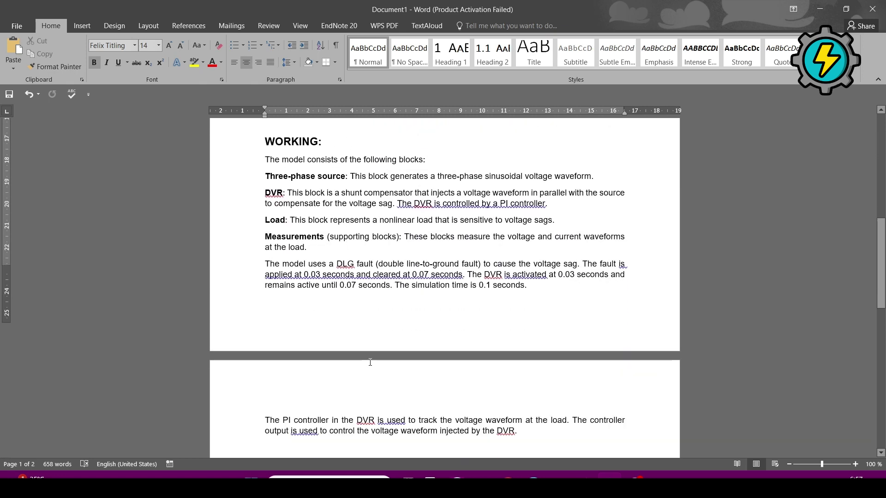
{"action": "scroll", "coordinate": [396, 363], "scroll_direction": "down", "scroll_amount": 10}
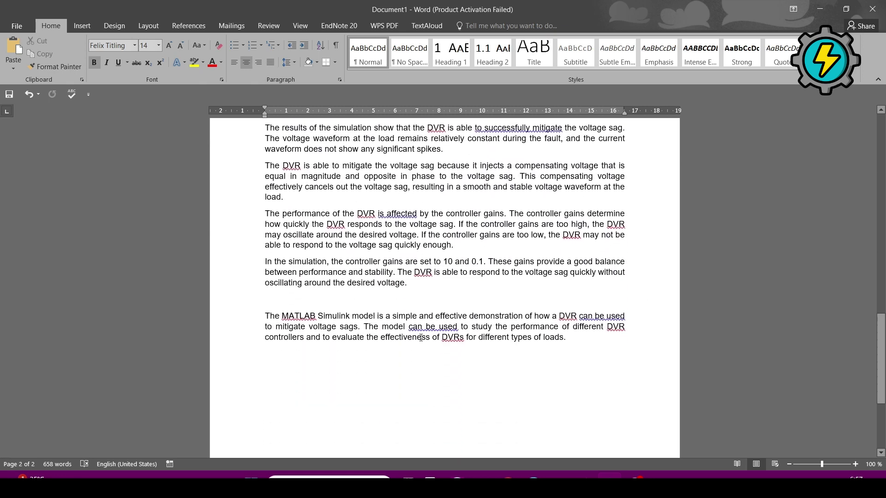
{"action": "scroll", "coordinate": [415, 326], "scroll_direction": "up", "scroll_amount": 20}
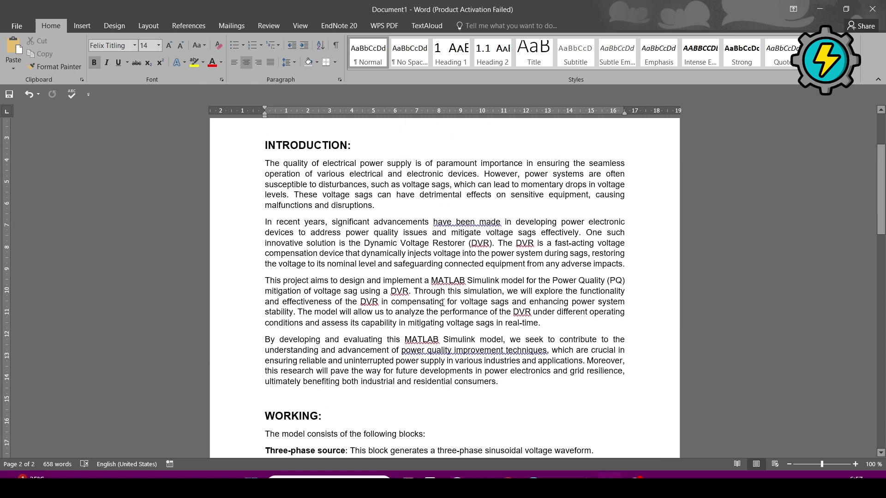
{"action": "scroll", "coordinate": [434, 309], "scroll_direction": "up", "scroll_amount": 4}
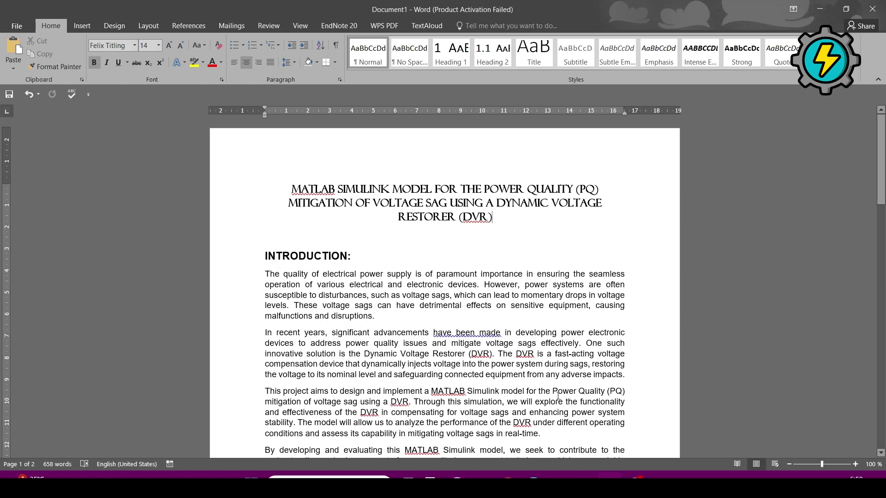
- Switch to MATLAB and open the model MATLAB_Simulink_Model_PQ_Mitigation_of_Voltage_Sag_using_DVR from the current folder
{"action": "left_click", "coordinate": [584, 476]}
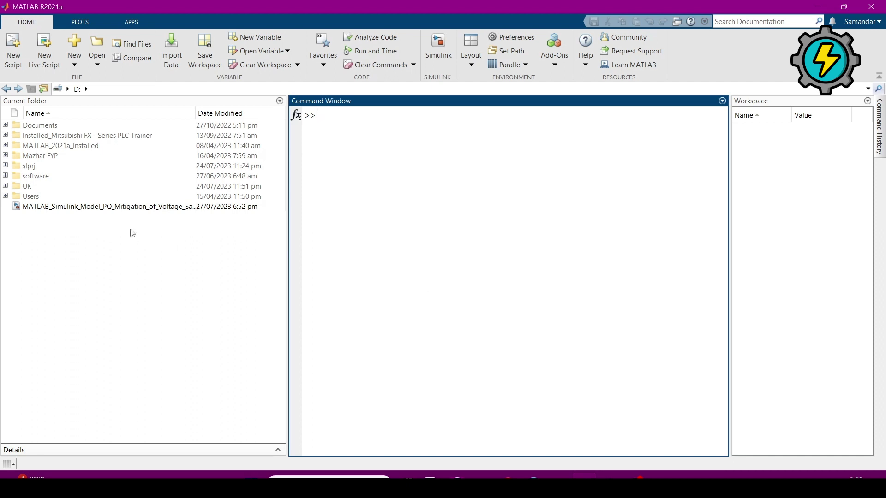
{"action": "left_click", "coordinate": [117, 207]}
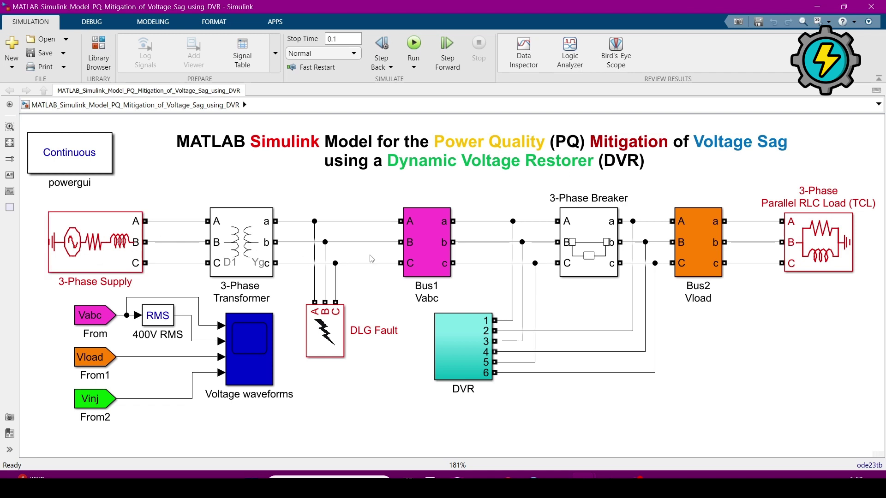
{"action": "left_click", "coordinate": [429, 264]}
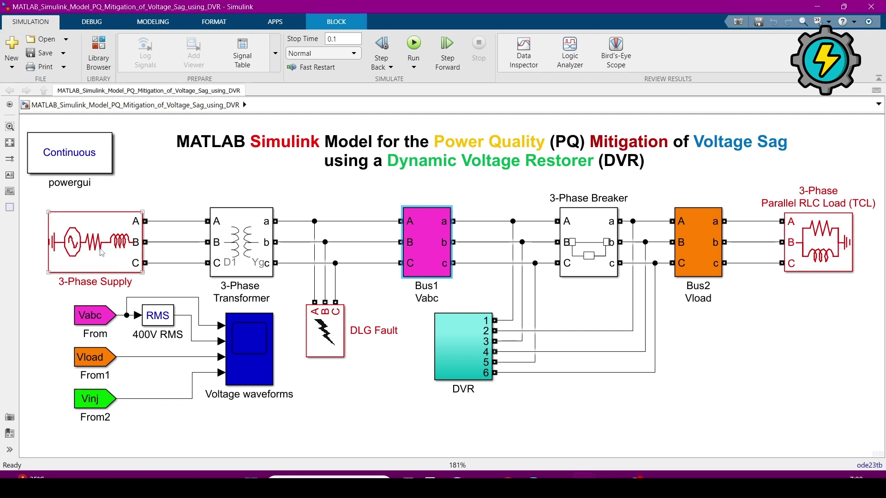
- Review the source, impedance and load flow settings of the 3-Phase Supply block without changing them
{"action": "left_click", "coordinate": [102, 251]}
{"action": "double_click", "coordinate": [102, 252]}
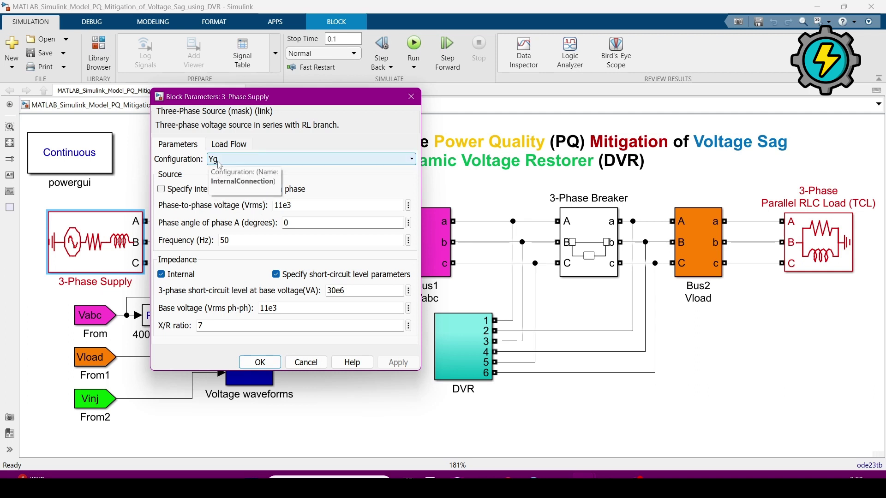
{"action": "left_click", "coordinate": [229, 144]}
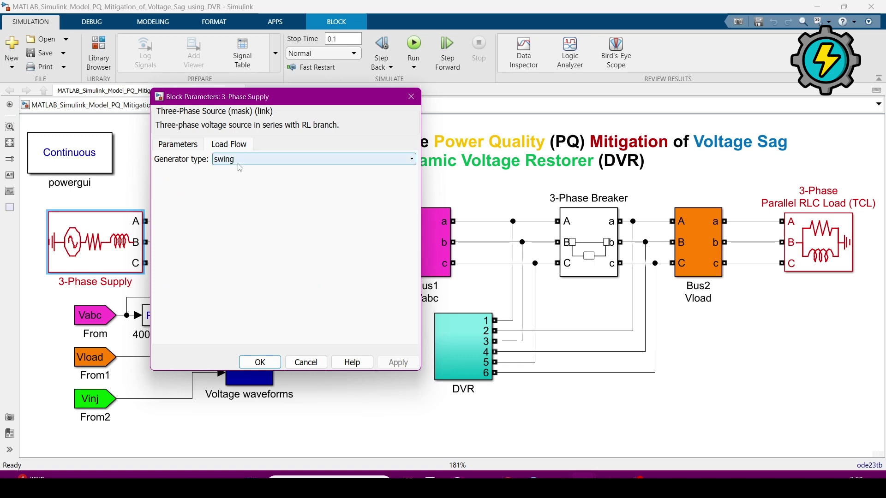
{"action": "left_click", "coordinate": [181, 145]}
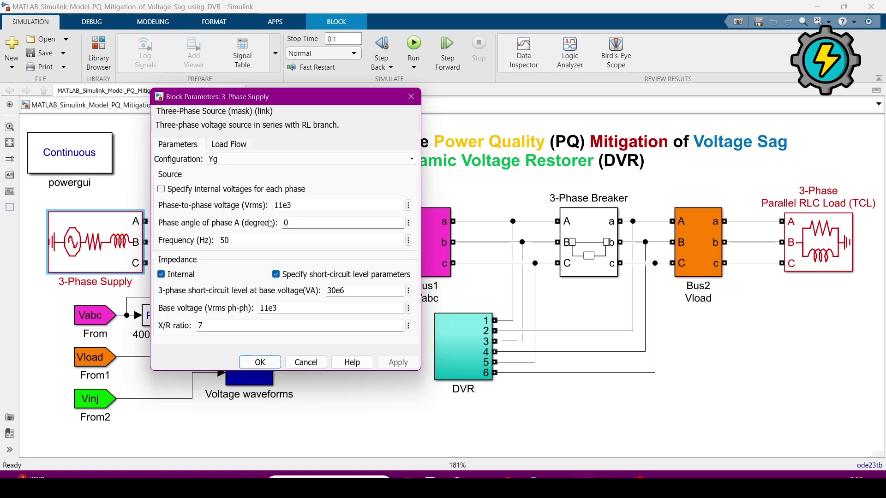
{"action": "left_click", "coordinate": [313, 360]}
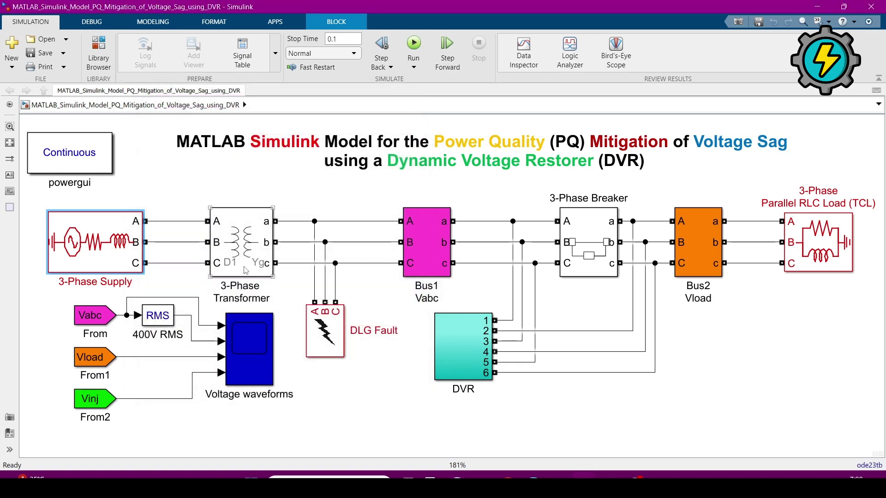
- Review the winding configuration and electrical parameters of the 3-Phase Transformer block without changing them
{"action": "left_click", "coordinate": [244, 263]}
{"action": "double_click", "coordinate": [244, 262]}
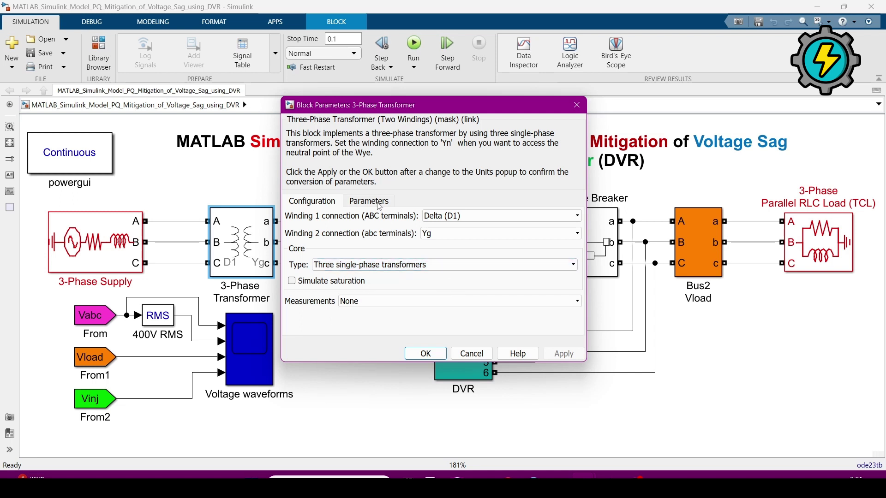
{"action": "left_click", "coordinate": [377, 206]}
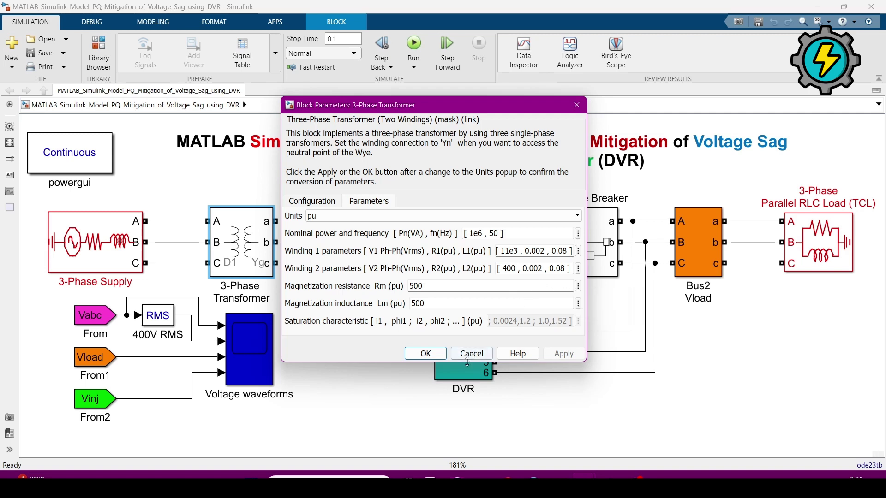
{"action": "left_click", "coordinate": [471, 354]}
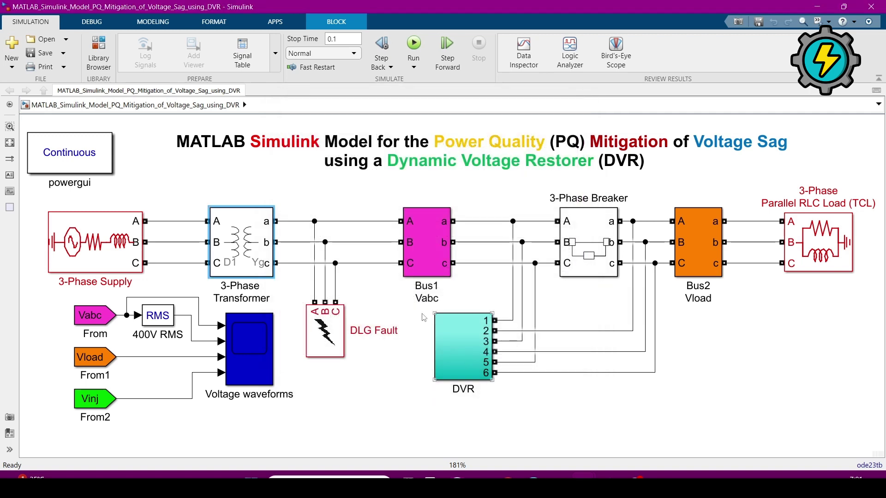
- Check the measurement settings of the Bus1 Vabc block and the switching parameters of the 3-Phase Breaker
{"action": "double_click", "coordinate": [425, 258]}
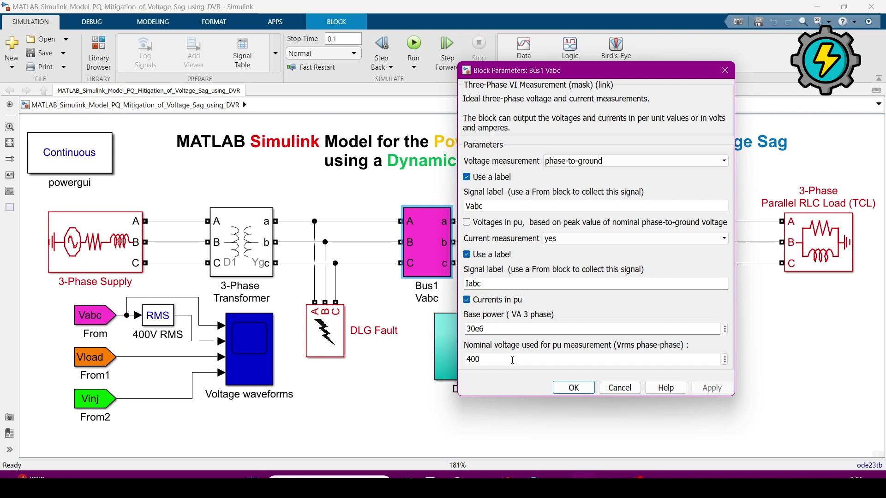
{"action": "left_click", "coordinate": [573, 388]}
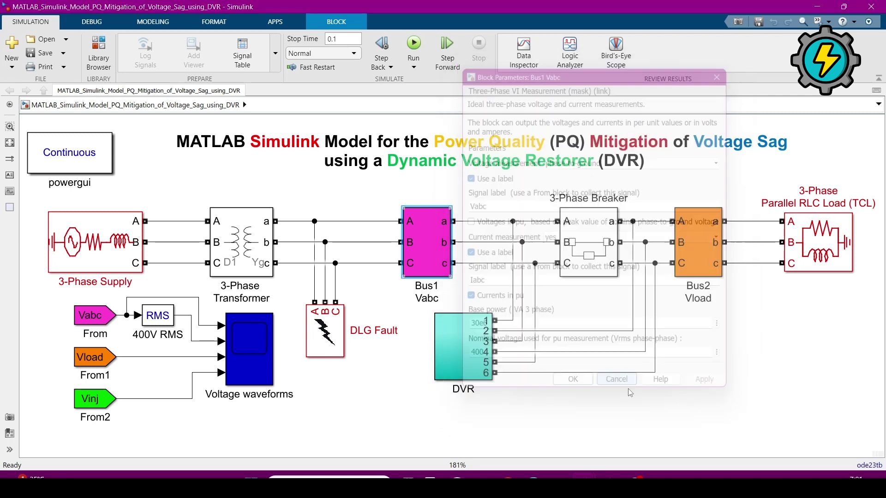
{"action": "double_click", "coordinate": [583, 253]}
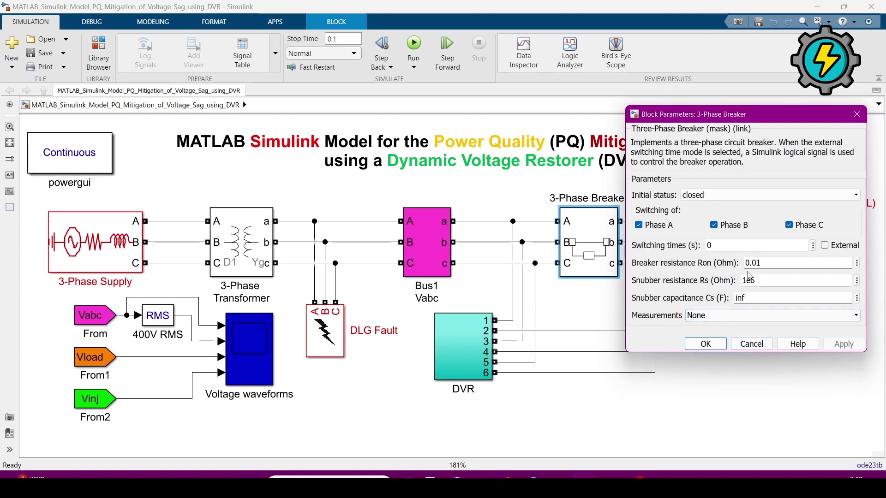
{"action": "left_click", "coordinate": [762, 350]}
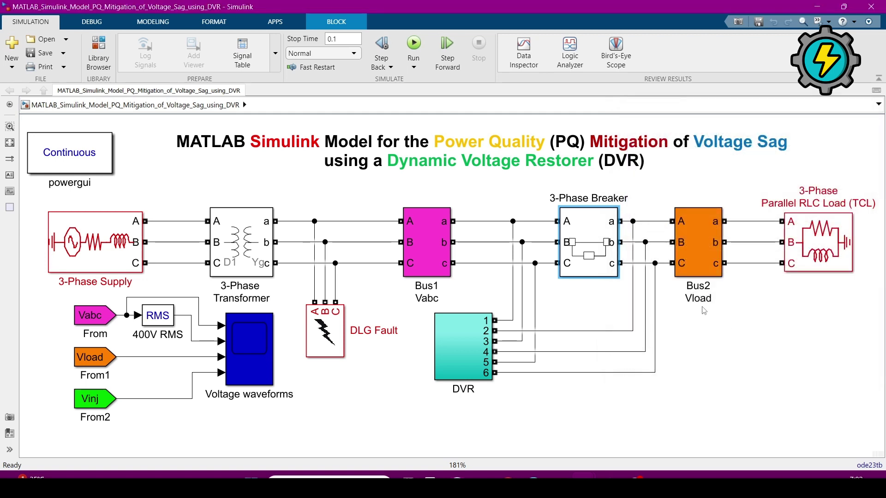
- Check the voltage and current measurement settings of the Bus2 Vload block
{"action": "left_click", "coordinate": [707, 244]}
{"action": "double_click", "coordinate": [708, 244]}
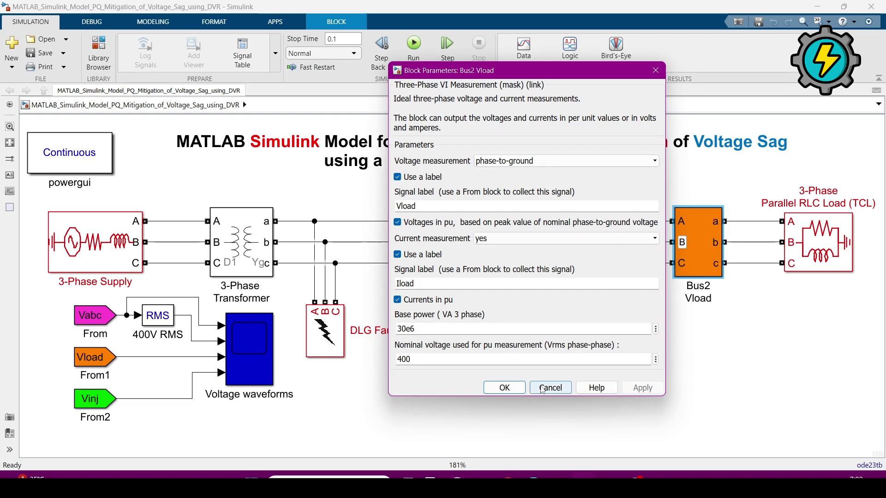
{"action": "left_click", "coordinate": [544, 388]}
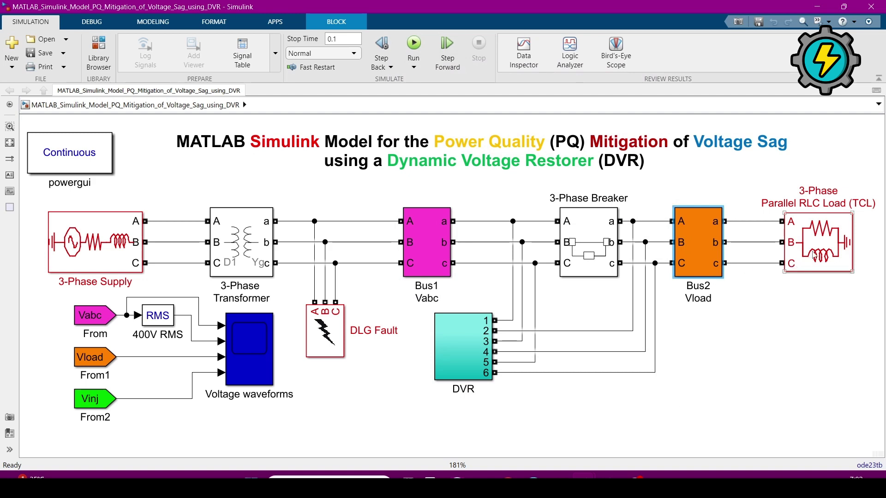
- Review the power parameters and load flow type of the 3-Phase Parallel RLC Load (TCL) block
{"action": "double_click", "coordinate": [814, 256]}
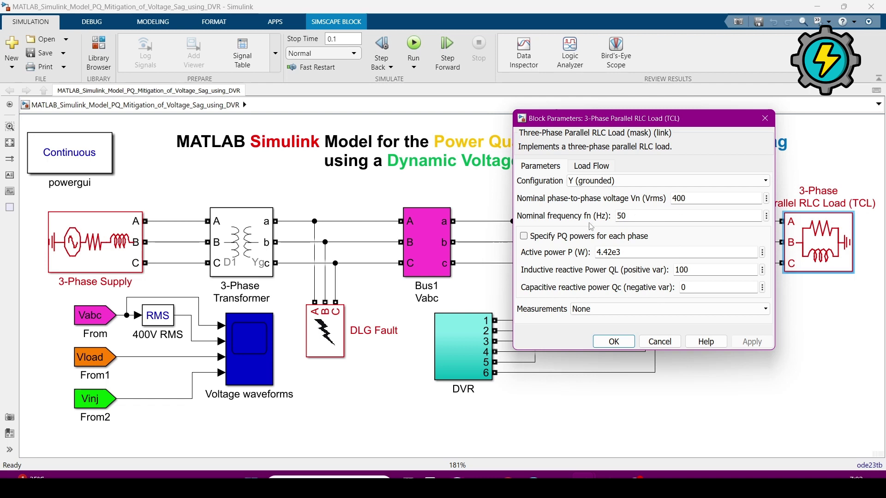
{"action": "left_click", "coordinate": [592, 167]}
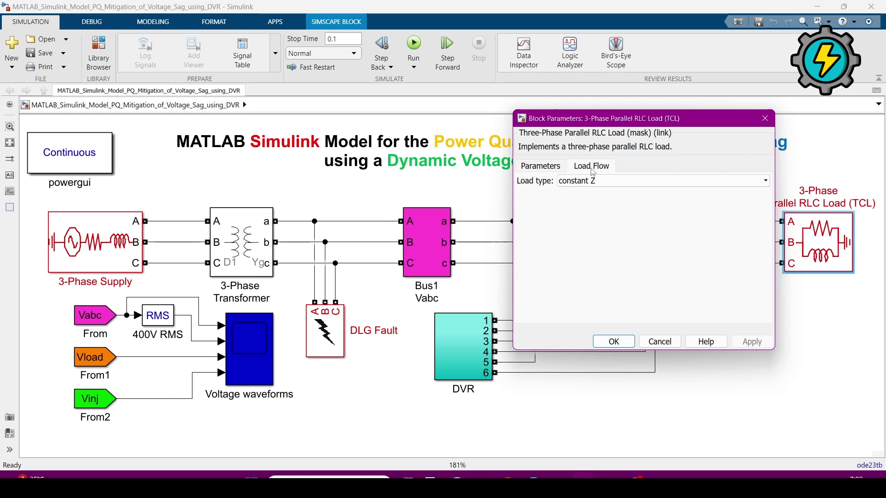
{"action": "left_click", "coordinate": [547, 168]}
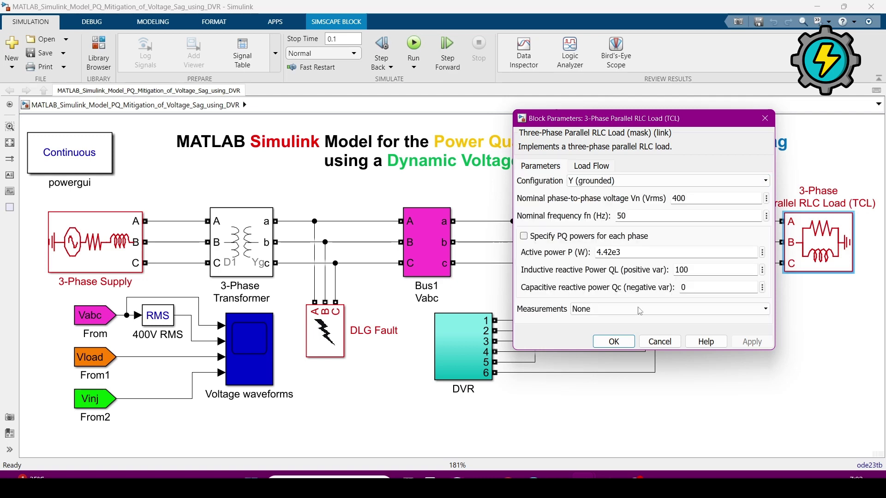
{"action": "left_click", "coordinate": [659, 341]}
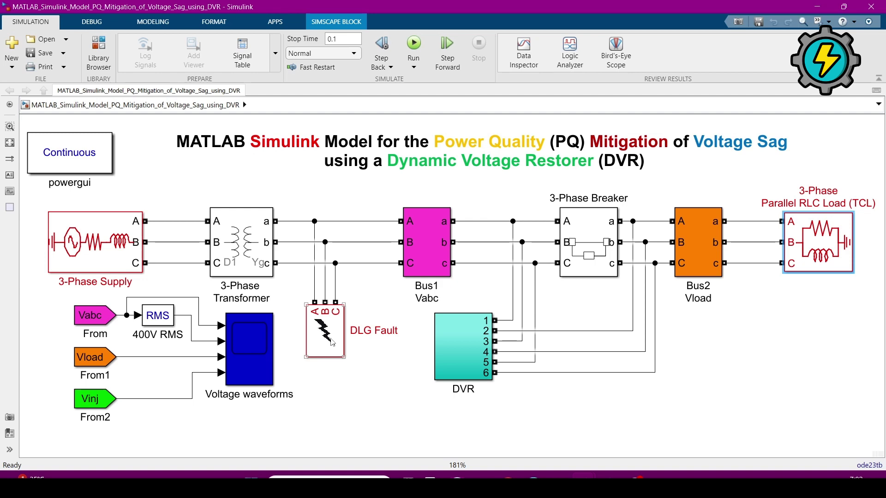
- Inspect the DLG Fault block's faulted phases, resistances and switching times without changing them
{"action": "double_click", "coordinate": [330, 336]}
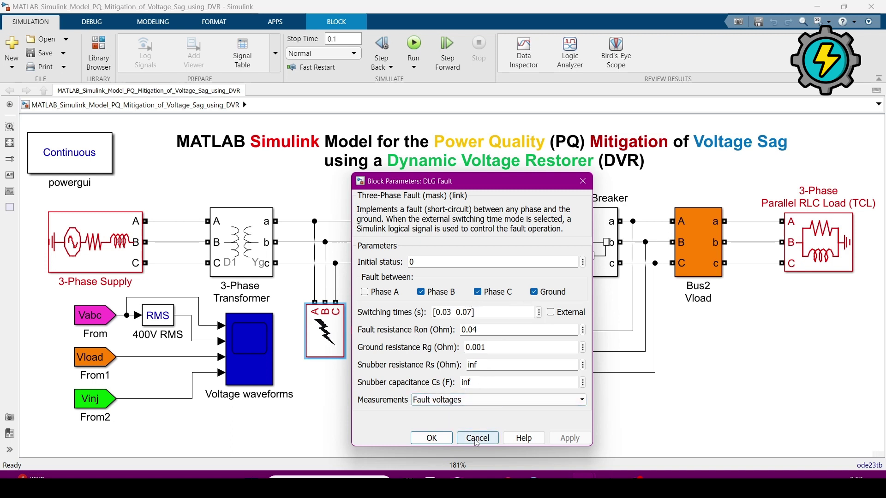
{"action": "left_click", "coordinate": [477, 439]}
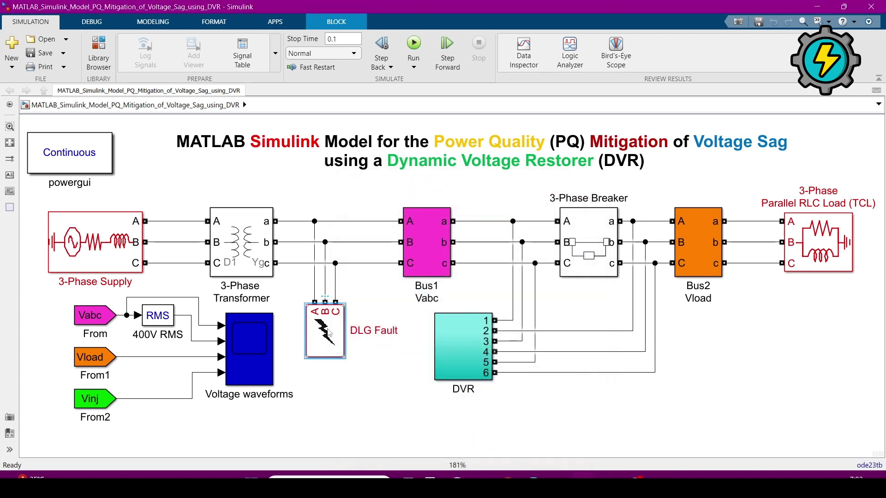
{"action": "double_click", "coordinate": [327, 333]}
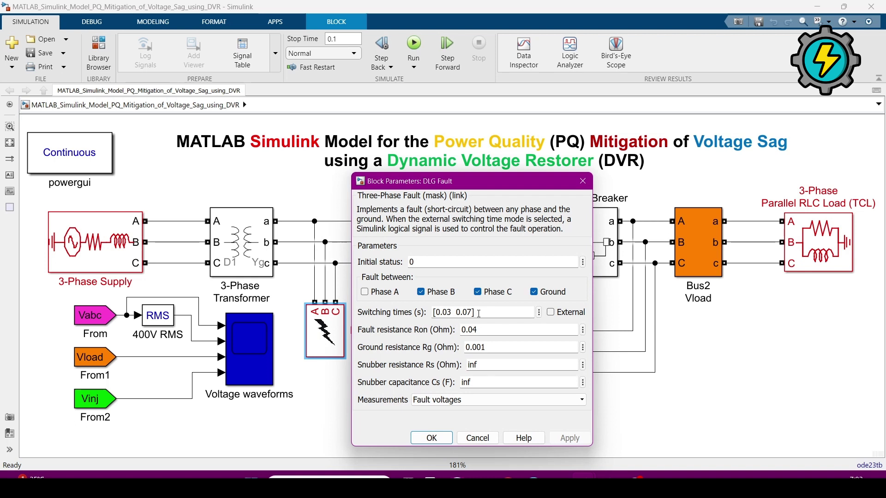
{"action": "left_click_drag", "start_coordinate": [433, 313], "coordinate": [473, 313]}
{"action": "left_click", "coordinate": [481, 314]}
{"action": "left_click", "coordinate": [475, 437]}
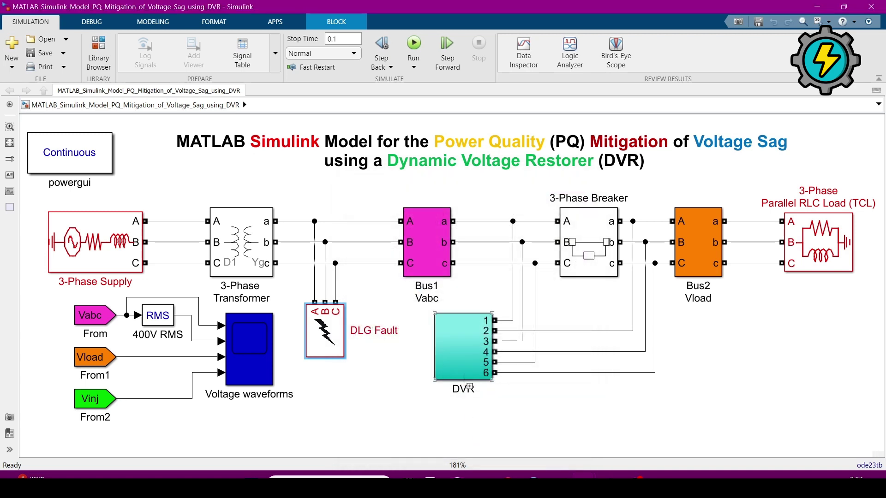
- Open the DVR subsystem and examine its signal path from the Vload input through the PWM generator, converter and breaker to the RL and RC branches
{"action": "double_click", "coordinate": [463, 366]}
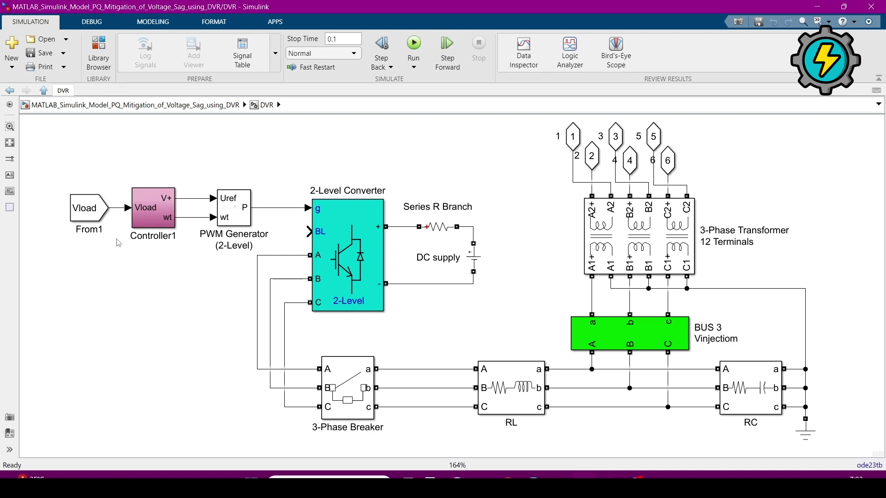
{"action": "left_click", "coordinate": [87, 225]}
{"action": "left_click", "coordinate": [115, 250]}
{"action": "left_click", "coordinate": [245, 246]}
{"action": "left_click", "coordinate": [272, 243]}
{"action": "left_click", "coordinate": [206, 243]}
{"action": "left_click", "coordinate": [274, 247]}
{"action": "left_click", "coordinate": [332, 207]}
{"action": "left_click", "coordinate": [388, 261]}
{"action": "left_click", "coordinate": [372, 404]}
{"action": "left_click", "coordinate": [523, 407]}
{"action": "left_click", "coordinate": [513, 403]}
{"action": "left_click", "coordinate": [753, 404]}
- Check the measurement settings of the BUS 3 injection block inside the DVR subsystem
{"action": "left_click", "coordinate": [630, 345]}
{"action": "double_click", "coordinate": [614, 334]}
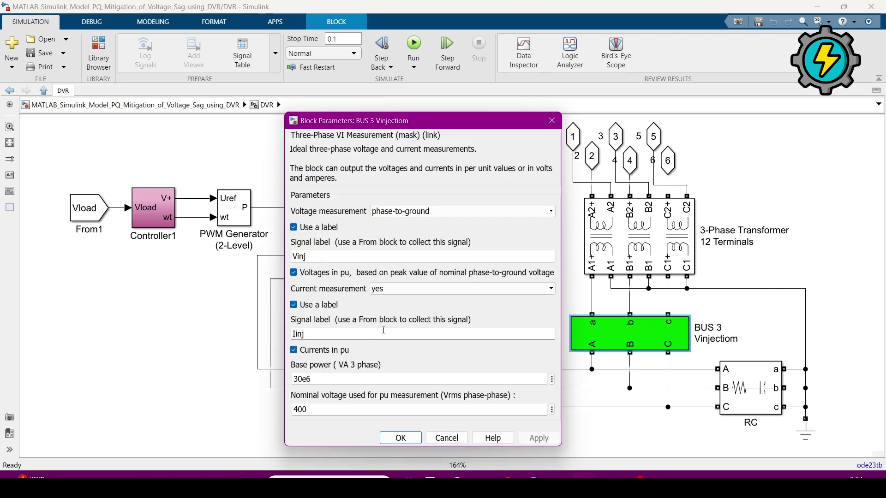
{"action": "left_click", "coordinate": [446, 438]}
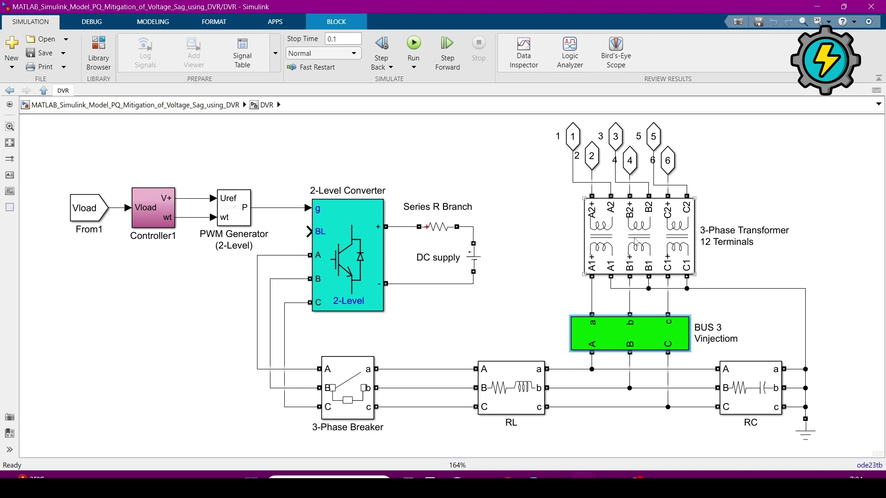
- Examine the control scheme inside the DVR's Controller1 subsystem, and return to the top-level model
{"action": "left_click", "coordinate": [146, 221]}
{"action": "double_click", "coordinate": [145, 221]}
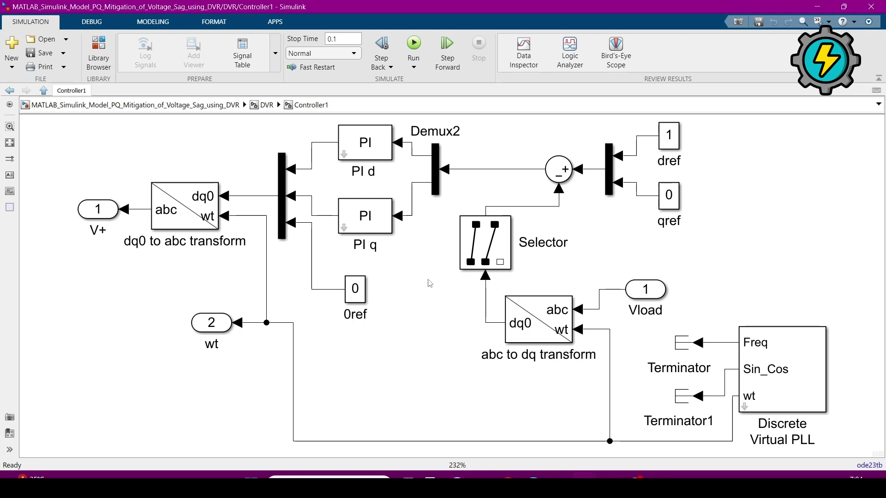
{"action": "left_click", "coordinate": [143, 106]}
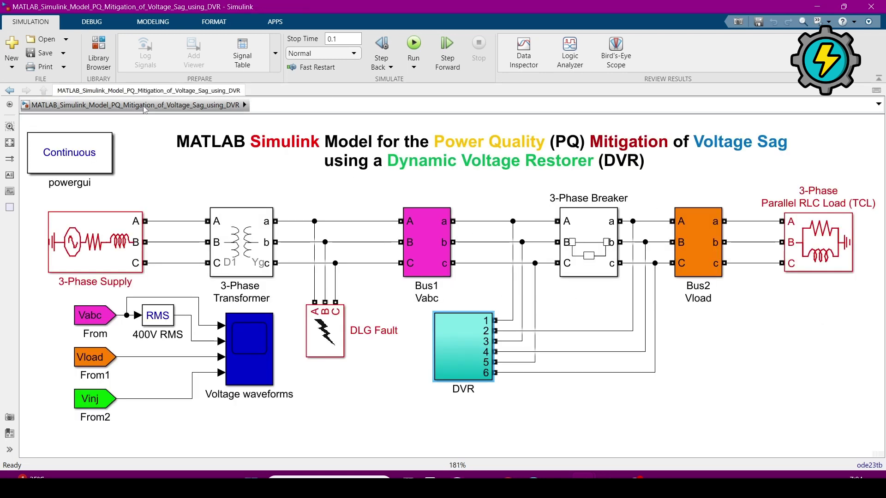
{"action": "left_click", "coordinate": [375, 366]}
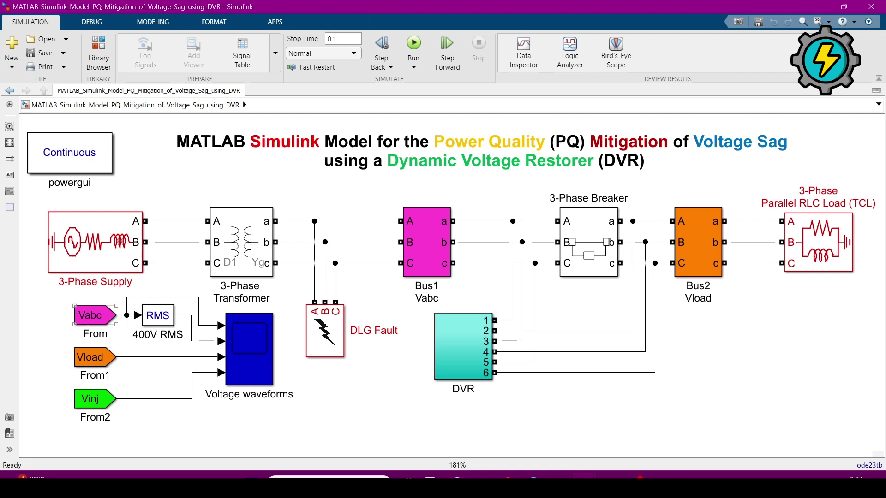
- Review which bus measurement feeds each From tag, matching Vabc to Bus1 and Vload to Bus2, and locate Vinj
{"action": "left_click", "coordinate": [98, 366]}
{"action": "left_click", "coordinate": [95, 323]}
{"action": "left_click", "coordinate": [434, 263]}
{"action": "left_click", "coordinate": [82, 324]}
{"action": "left_click", "coordinate": [94, 361]}
{"action": "left_click", "coordinate": [690, 254]}
{"action": "left_click", "coordinate": [94, 366]}
{"action": "left_click", "coordinate": [96, 403]}
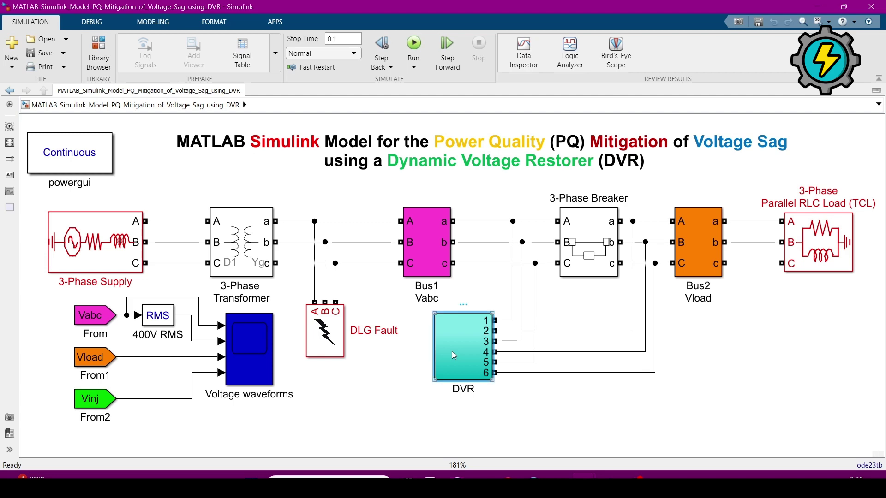
- Open the DVR subsystem to locate the BUS 3 block that supplies Vinj, and return to the top-level model
{"action": "double_click", "coordinate": [480, 349]}
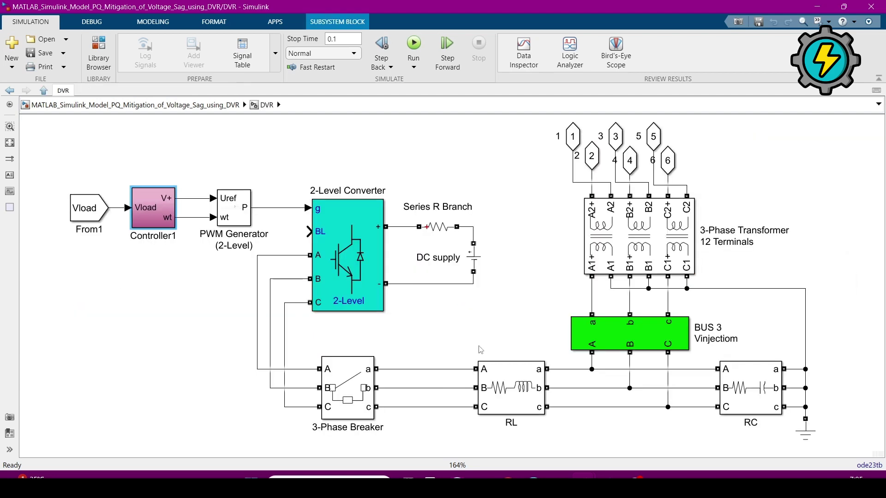
{"action": "left_click", "coordinate": [614, 344]}
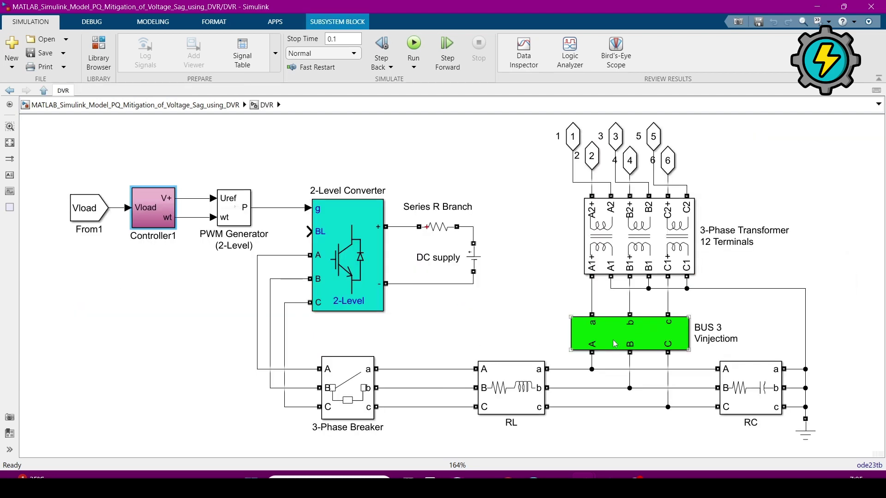
{"action": "left_click", "coordinate": [160, 108]}
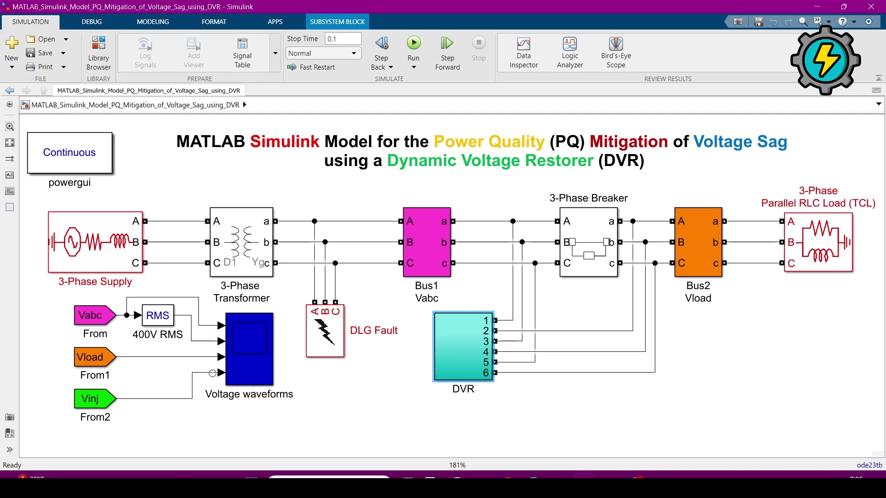
- Open the Voltage waveforms scope to view its Vabc, Vabc_RMS, Vload and Vinj plots, and return to the model
{"action": "left_click", "coordinate": [247, 347]}
{"action": "left_click", "coordinate": [253, 356]}
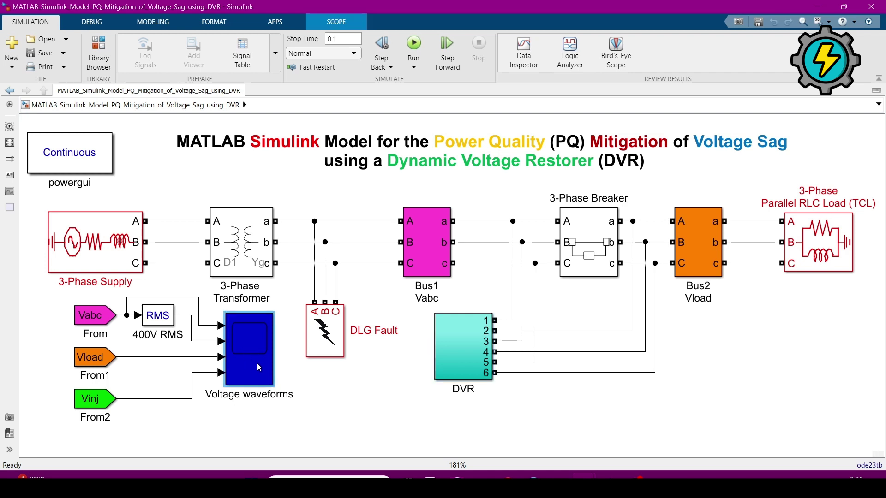
{"action": "double_click", "coordinate": [263, 353]}
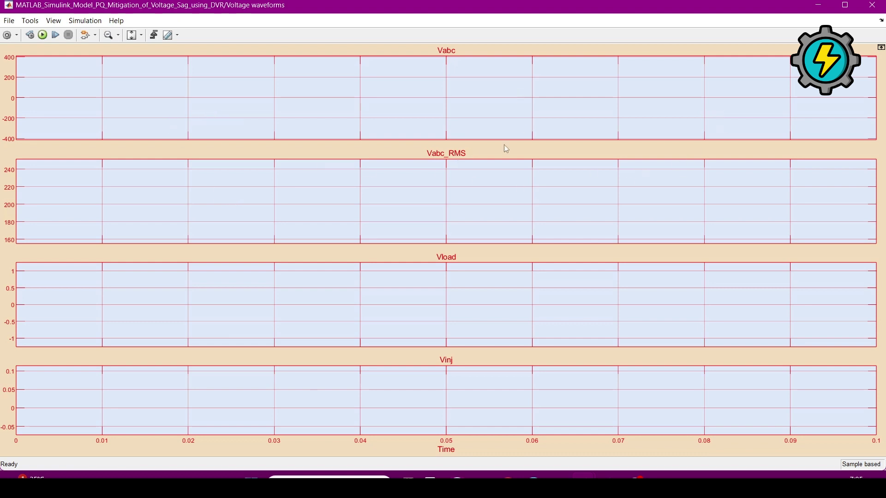
{"action": "left_click", "coordinate": [824, 8]}
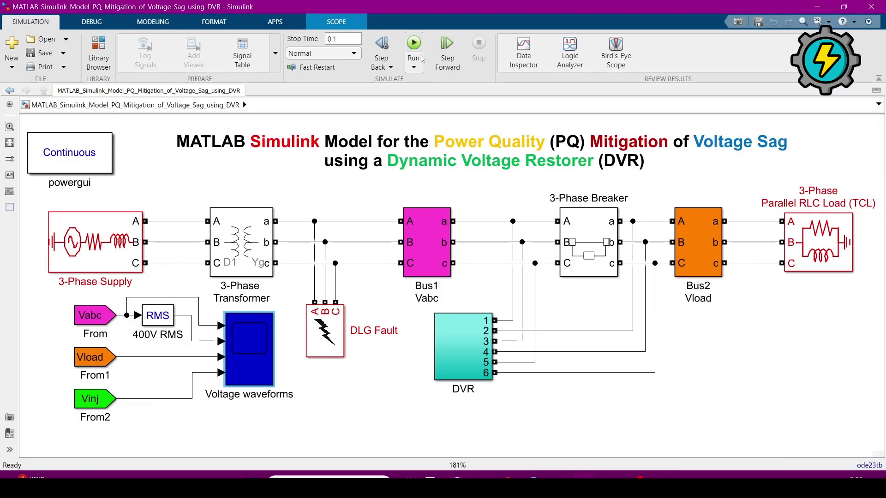
- Run the simulation with the 0.1 s stop time, view the resulting traces in the Voltage waveforms scope, and return to the model
{"action": "left_click", "coordinate": [414, 44]}
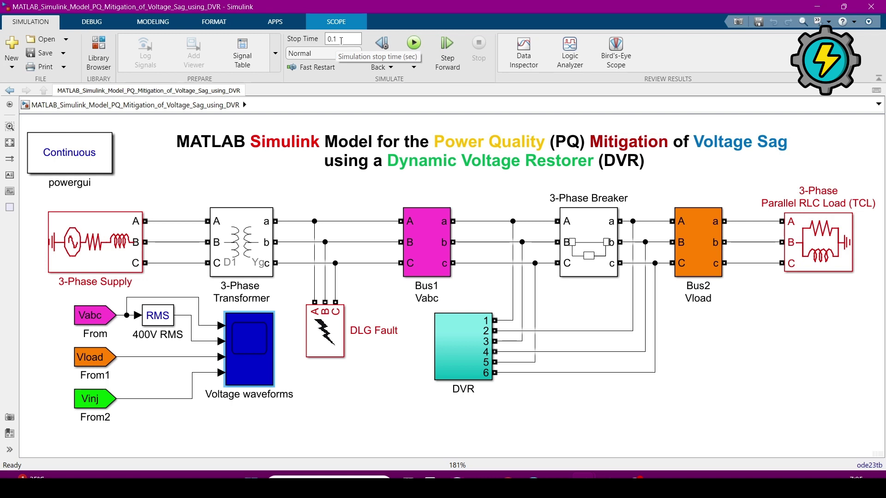
{"action": "left_click", "coordinate": [418, 50]}
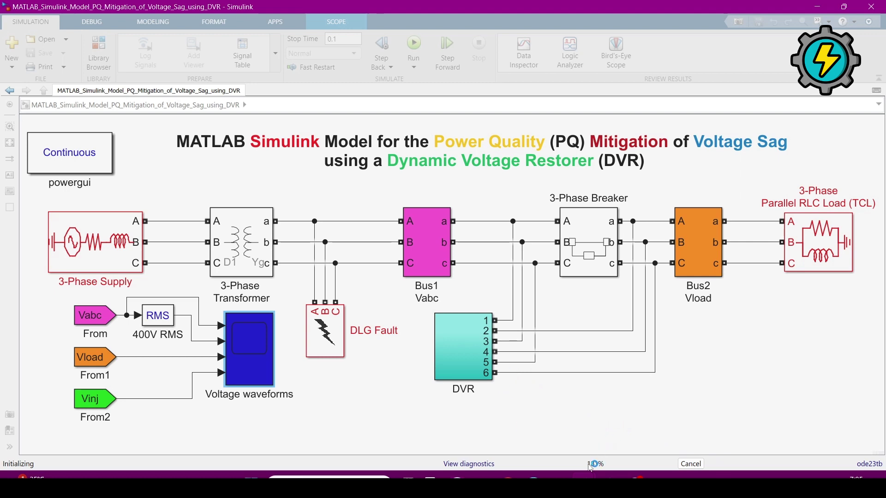
{"action": "double_click", "coordinate": [256, 371]}
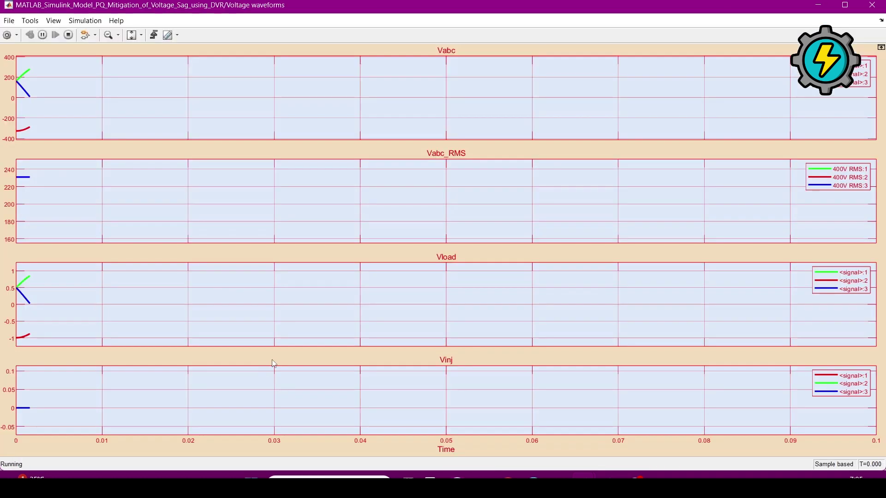
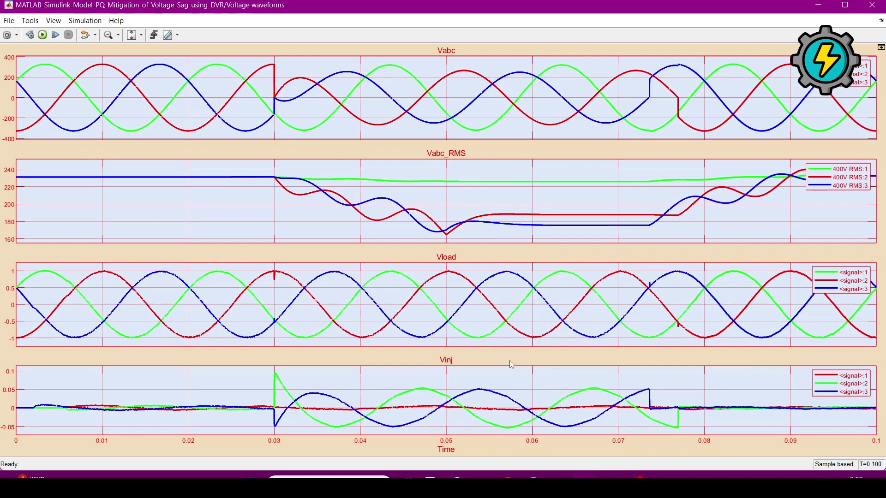
{"action": "mouse_move", "coordinate": [584, 478]}
{"action": "left_click", "coordinate": [573, 443]}
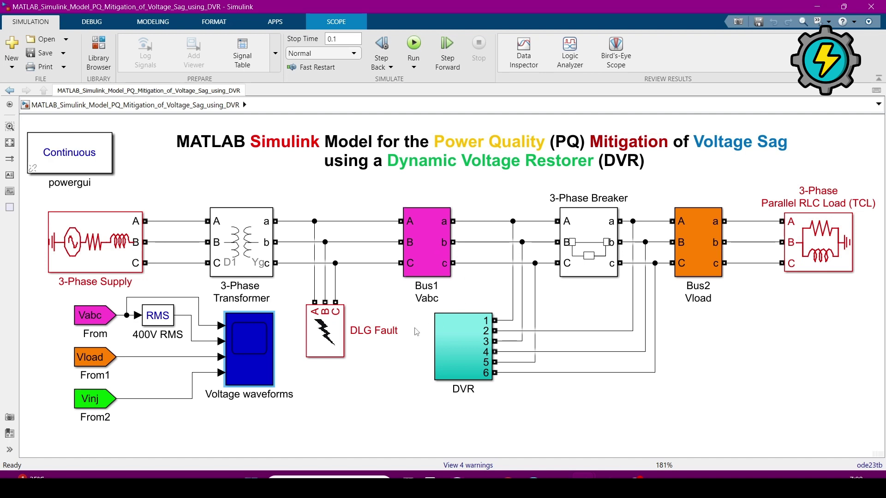
- Copy a screenshot of the whole top-level model to the clipboard in Windows Metafile format
{"action": "left_click", "coordinate": [390, 397]}
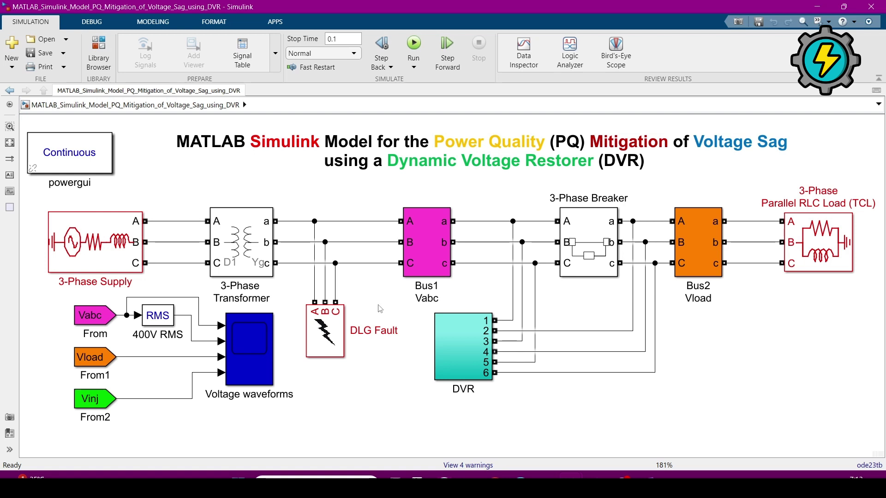
{"action": "left_click", "coordinate": [193, 143]}
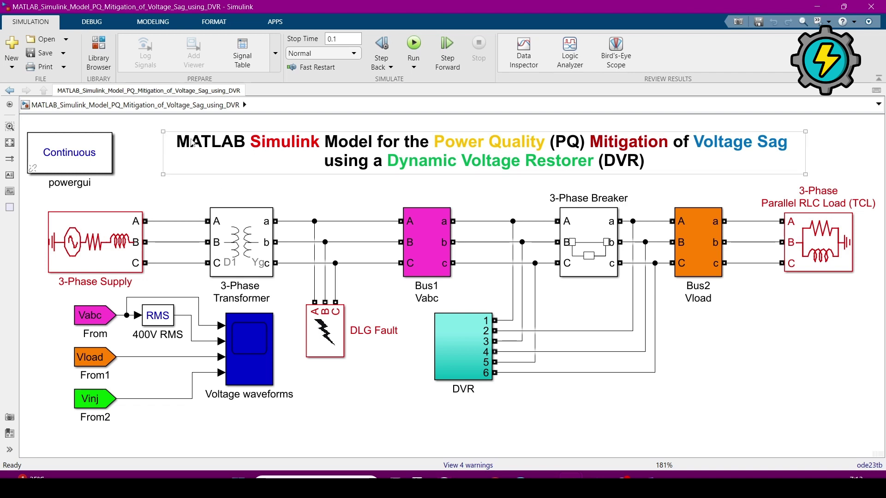
{"action": "left_click", "coordinate": [219, 23]}
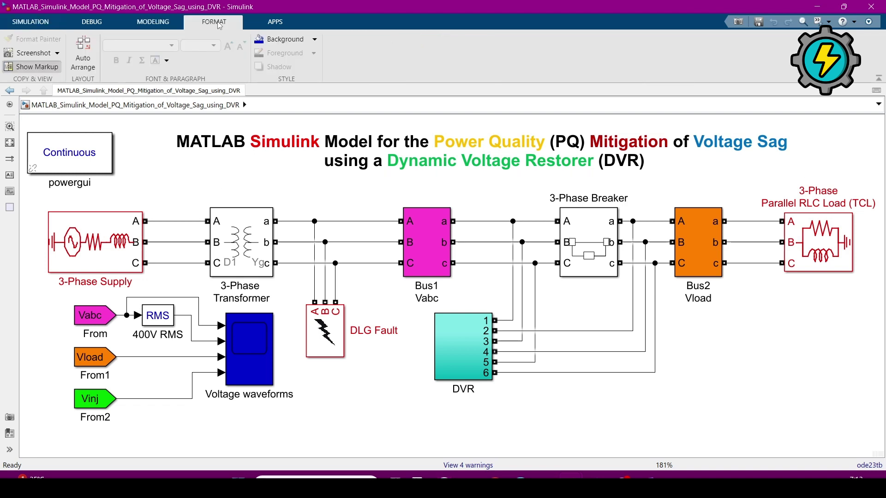
{"action": "left_click", "coordinate": [51, 56]}
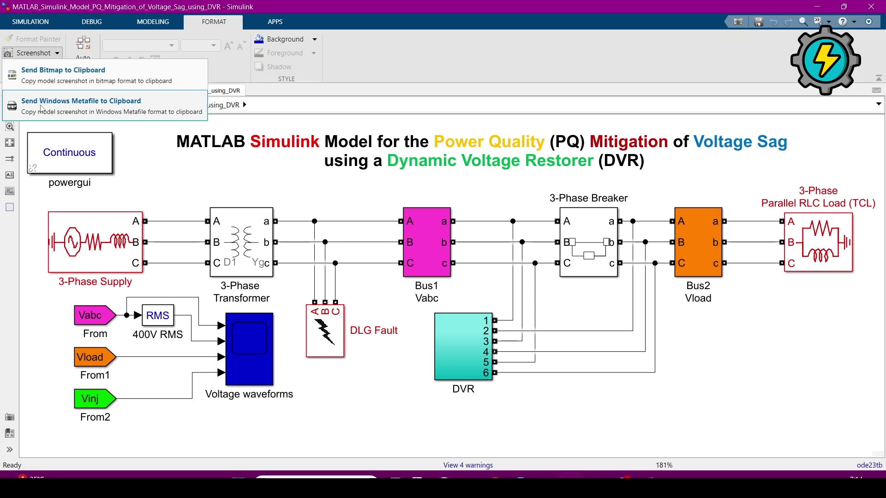
{"action": "left_click", "coordinate": [107, 105]}
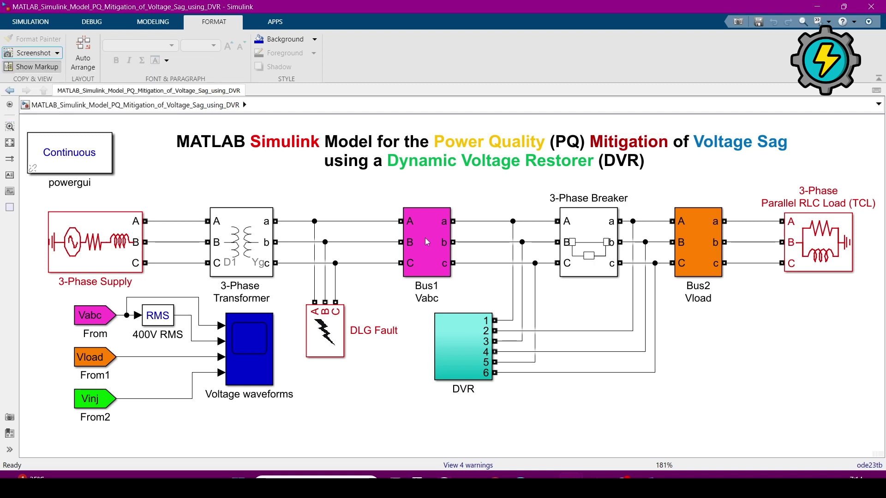
- Switch to the Word report and place the insertion point in the blank area below its final paragraph
{"action": "left_click", "coordinate": [427, 242]}
{"action": "left_click", "coordinate": [505, 294]}
{"action": "left_click", "coordinate": [596, 478]}
{"action": "scroll", "coordinate": [436, 305], "scroll_direction": "down", "scroll_amount": 5}
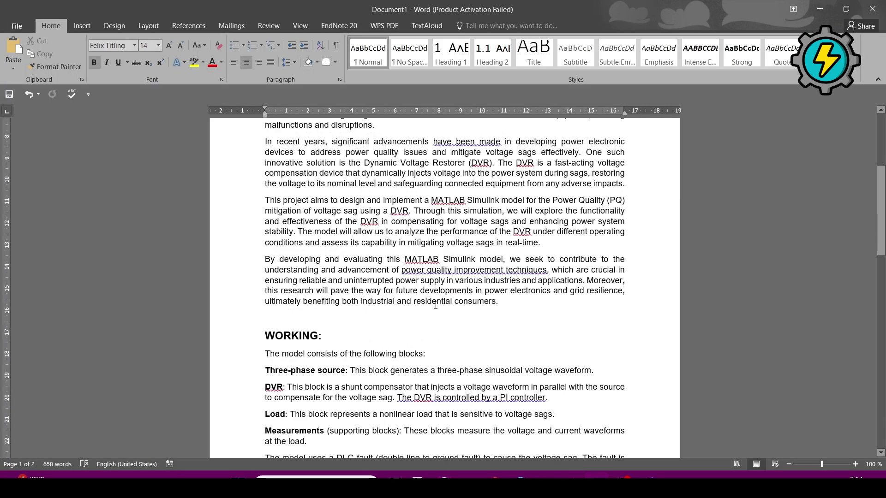
{"action": "scroll", "coordinate": [435, 305], "scroll_direction": "down", "scroll_amount": 20}
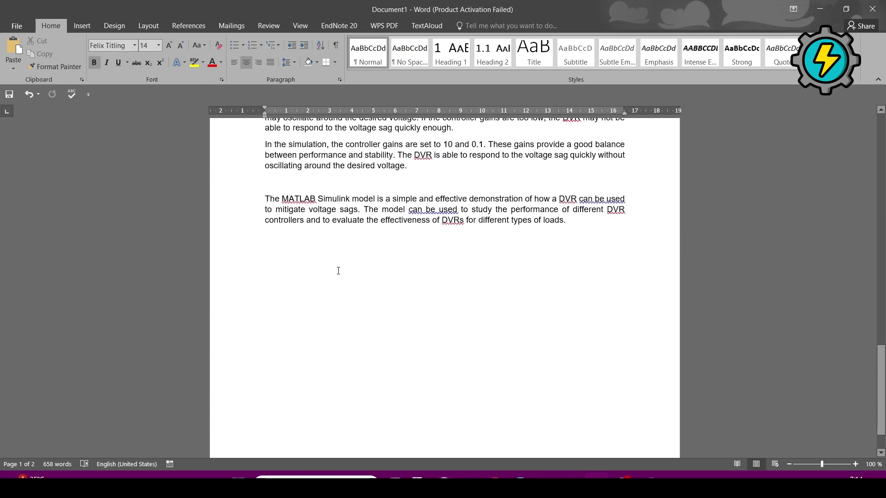
{"action": "left_click", "coordinate": [310, 268]}
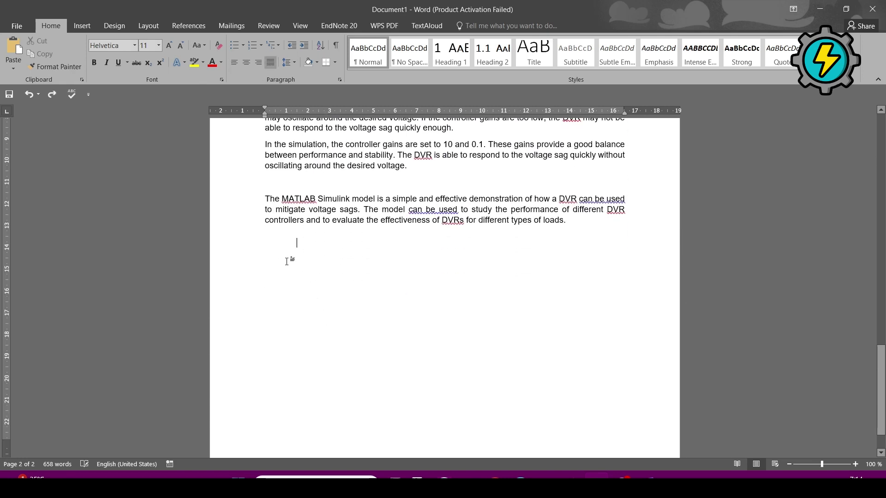
{"action": "double_click", "coordinate": [294, 288]}
{"action": "key", "text": "ctrl+z"}
{"action": "double_click", "coordinate": [312, 315]}
- Paste the copied Simulink model image at the end of the report
{"action": "left_click", "coordinate": [13, 70]}
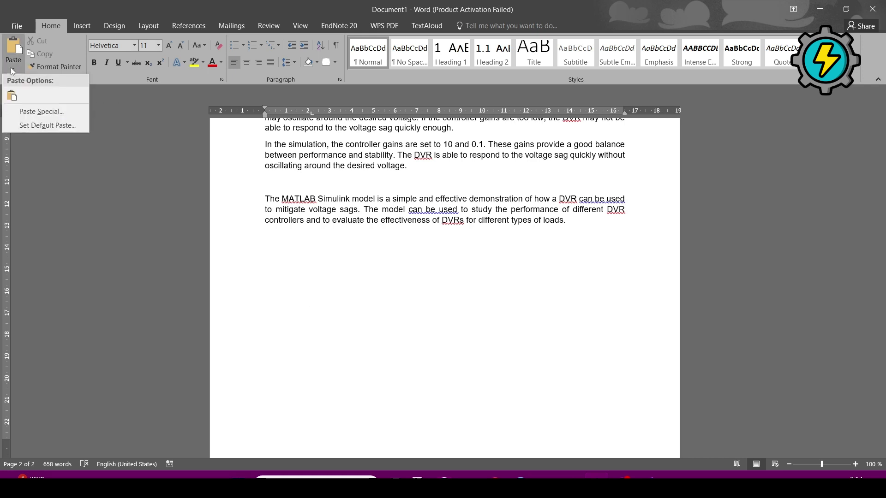
{"action": "left_click", "coordinate": [13, 96]}
{"action": "scroll", "coordinate": [485, 331], "scroll_direction": "down", "scroll_amount": 2}
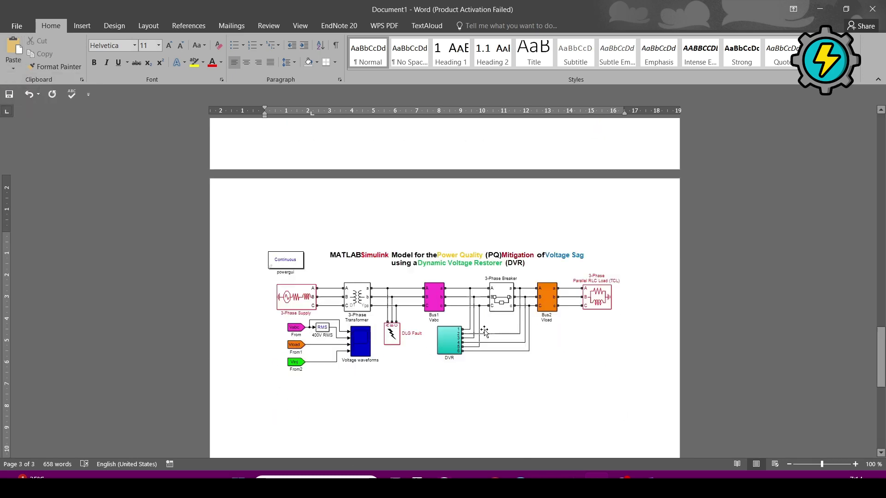
{"action": "scroll", "coordinate": [432, 312], "scroll_direction": "down", "scroll_amount": 1}
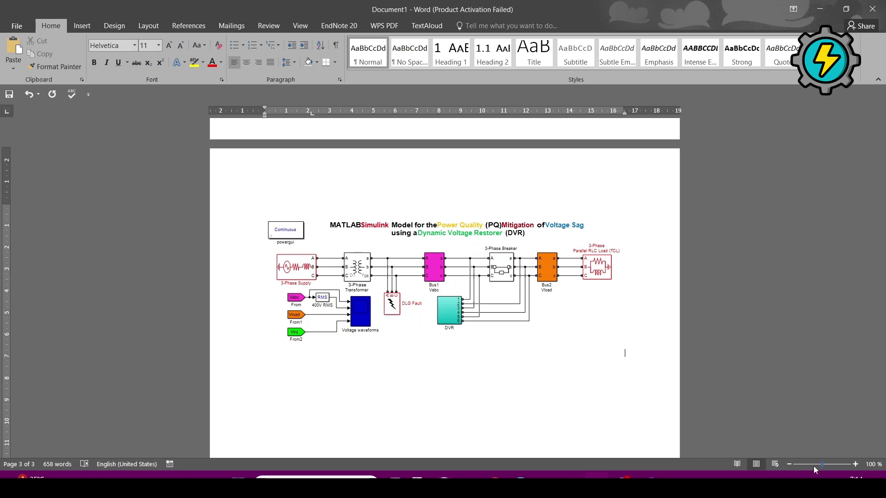
- Examine the clarity of the pasted model image at 188%, 284%, 438% and 180% zoom
{"action": "left_click_drag", "start_coordinate": [823, 466], "coordinate": [828, 464]}
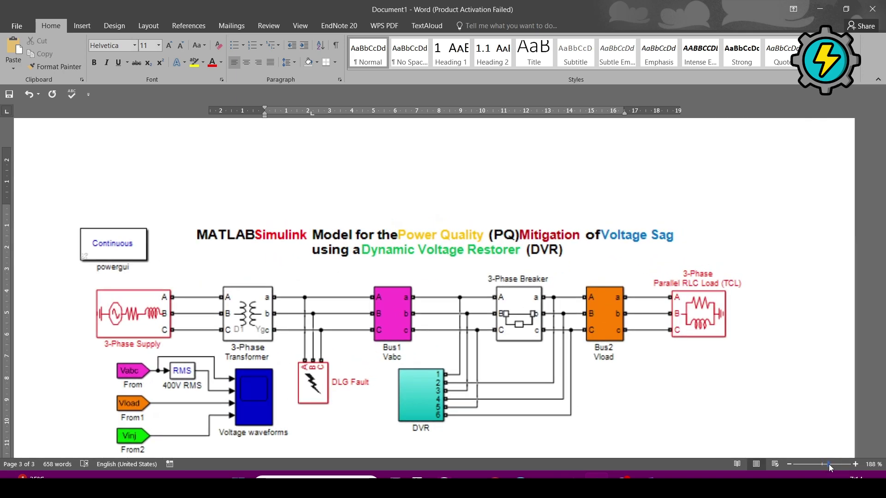
{"action": "scroll", "coordinate": [406, 341], "scroll_direction": "down", "scroll_amount": 3}
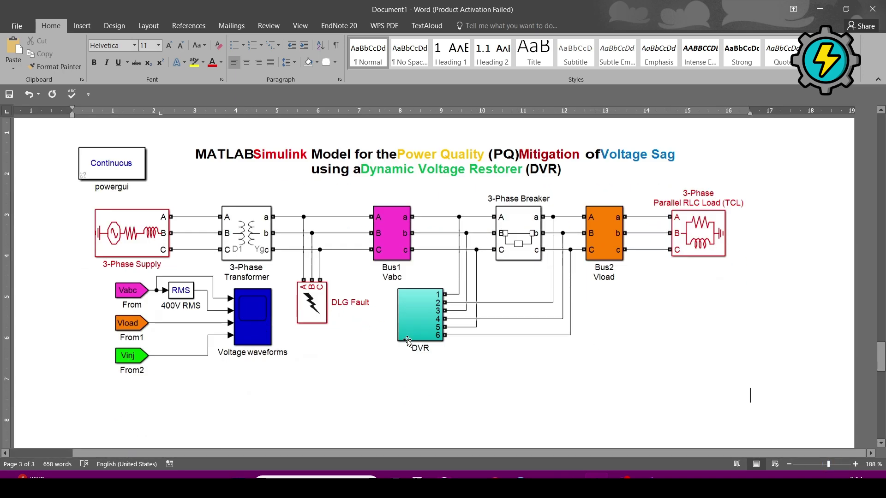
{"action": "scroll", "coordinate": [403, 335], "scroll_direction": "up", "scroll_amount": 2}
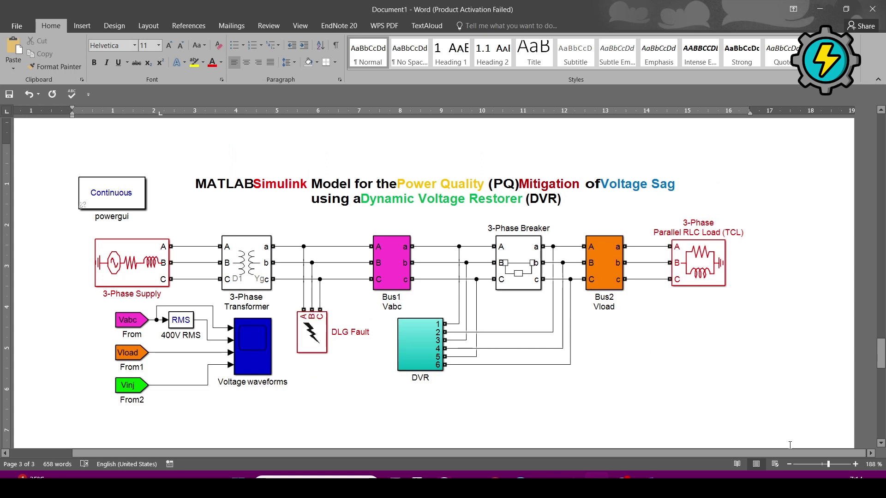
{"action": "left_click_drag", "start_coordinate": [830, 467], "coordinate": [835, 467]}
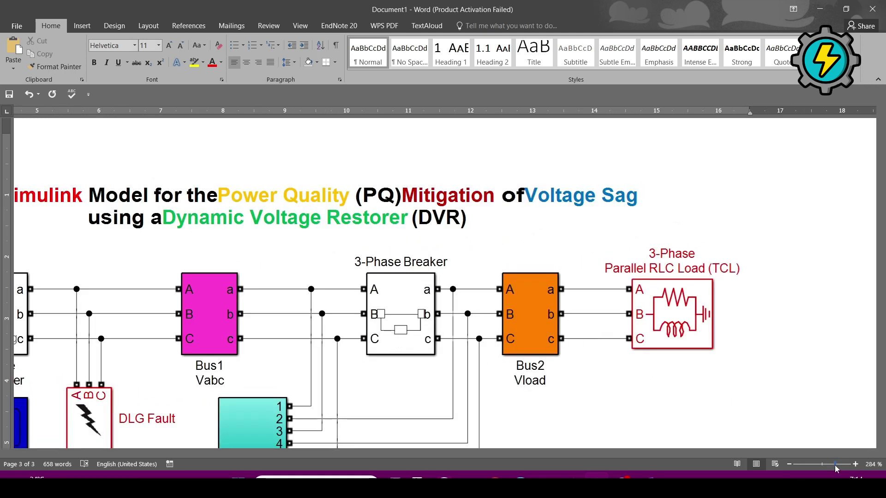
{"action": "left_click_drag", "start_coordinate": [836, 466], "coordinate": [846, 467]}
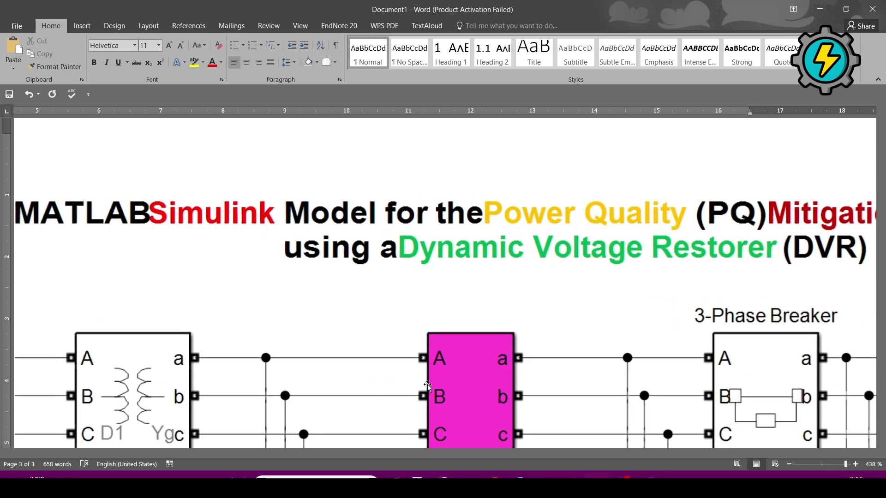
{"action": "scroll", "coordinate": [417, 340], "scroll_direction": "down", "scroll_amount": 5}
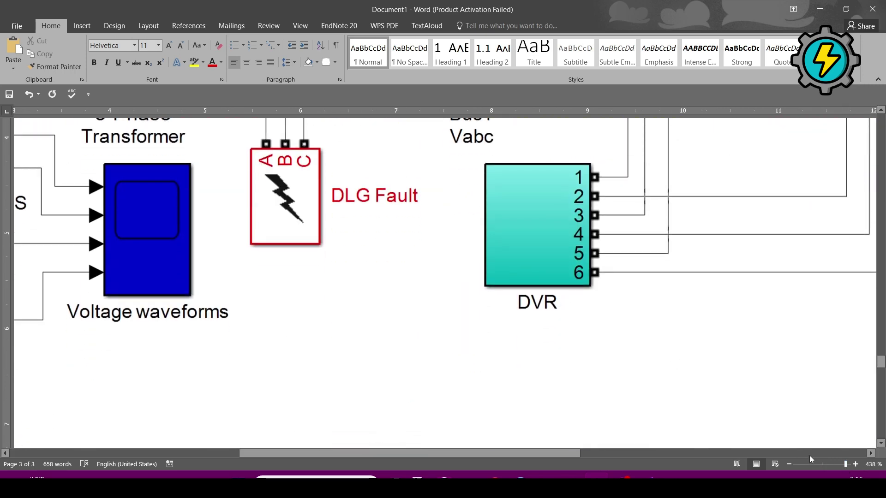
{"action": "left_click", "coordinate": [828, 464]}
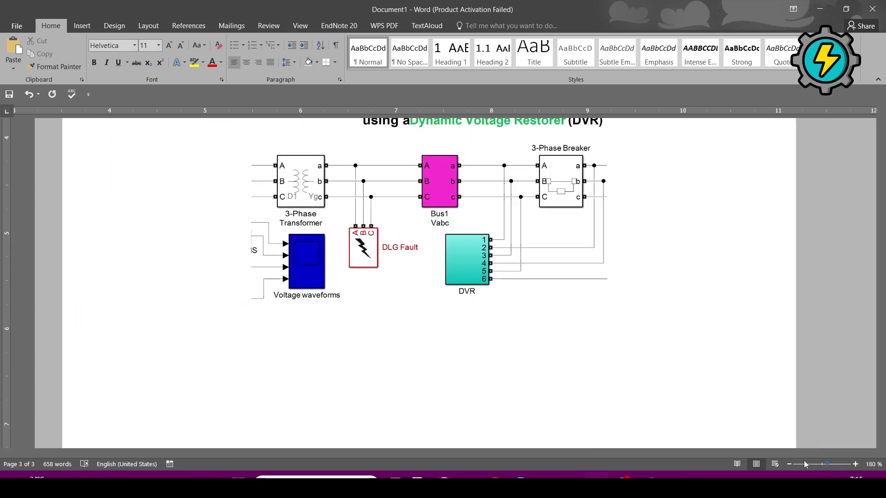
{"action": "scroll", "coordinate": [612, 407], "scroll_direction": "up", "scroll_amount": 3}
{"action": "scroll", "coordinate": [419, 350], "scroll_direction": "down", "scroll_amount": 4}
{"action": "scroll", "coordinate": [450, 361], "scroll_direction": "up", "scroll_amount": 2}
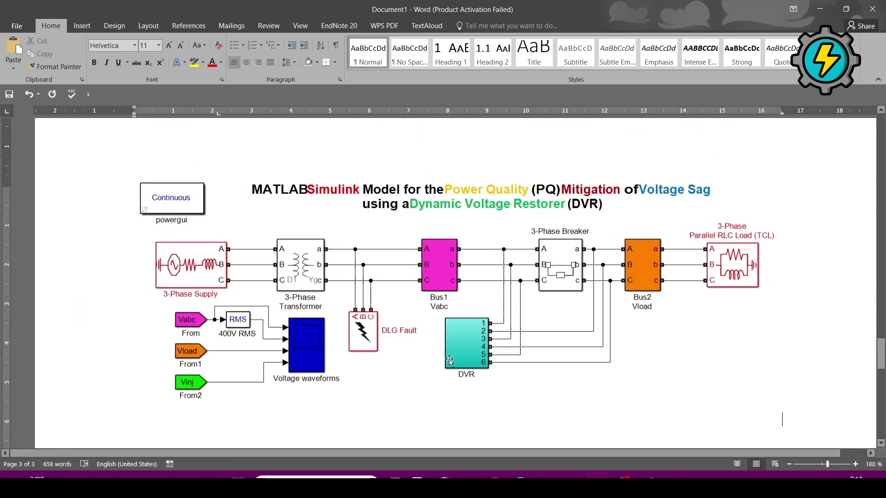
{"action": "left_click", "coordinate": [821, 464]}
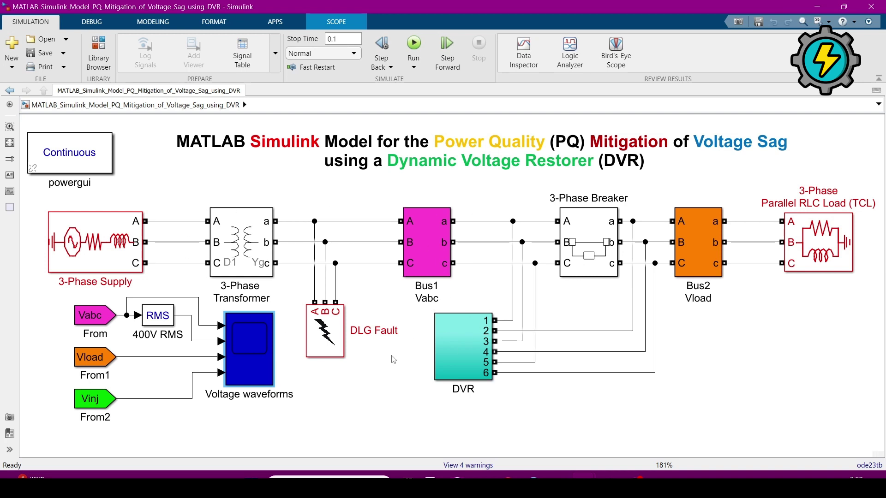
{"action": "left_click", "coordinate": [393, 338]}
{"action": "left_click", "coordinate": [406, 353]}
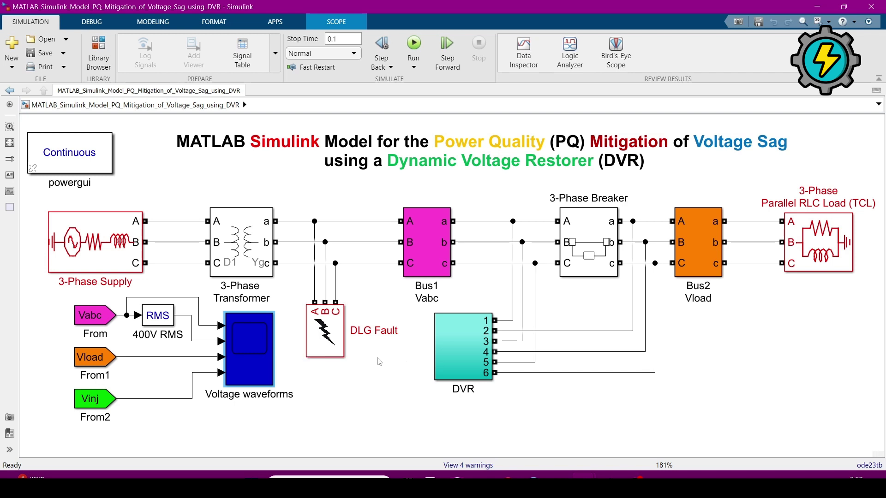